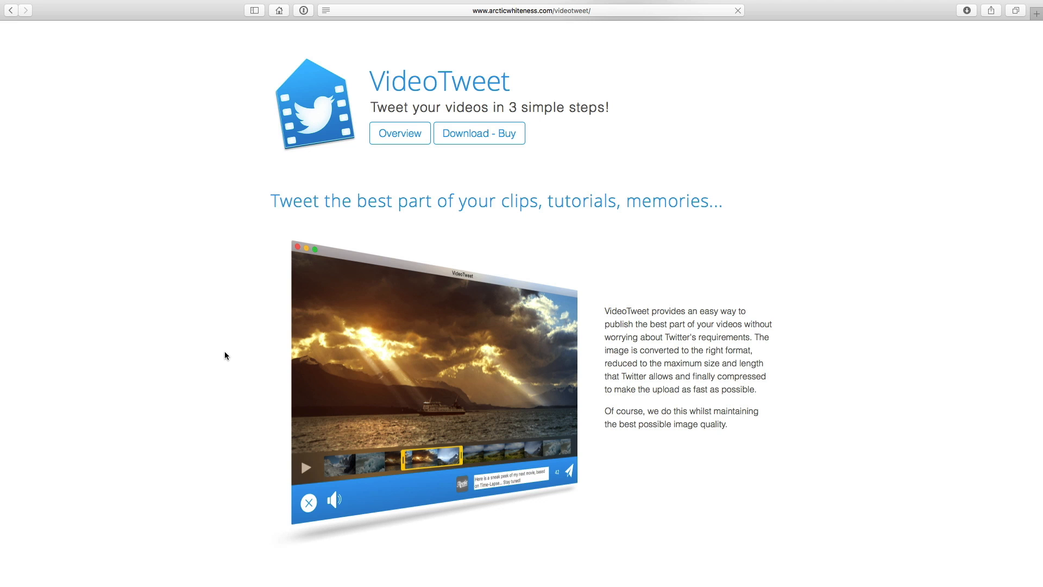
Step: Browse Arctic Whiteness's app list and the VideoTweet overview page
{"action": "scroll", "coordinate": [225, 353], "scroll_direction": "up", "scroll_amount": 5}
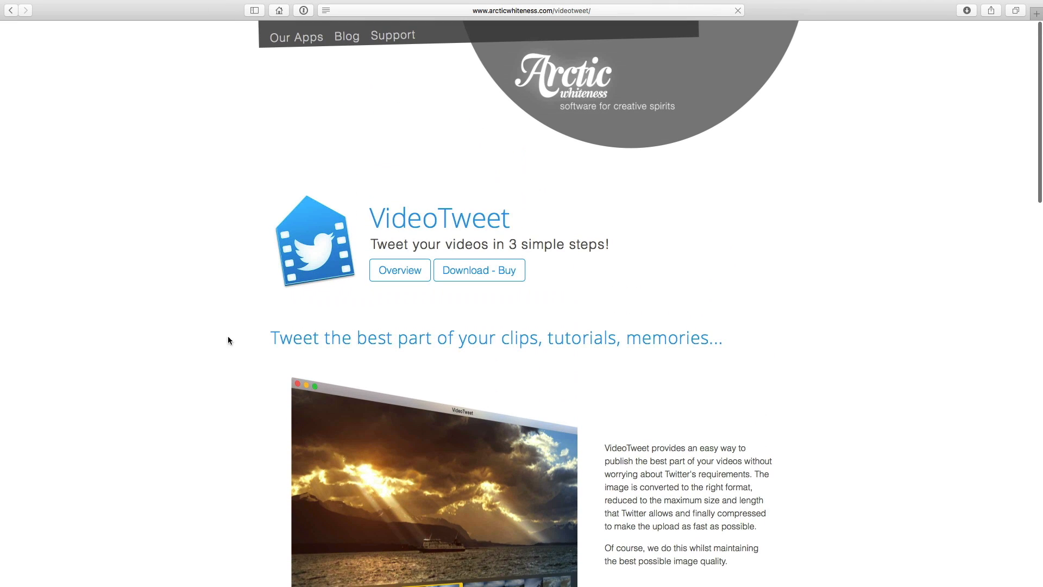
{"action": "left_click", "coordinate": [297, 36]}
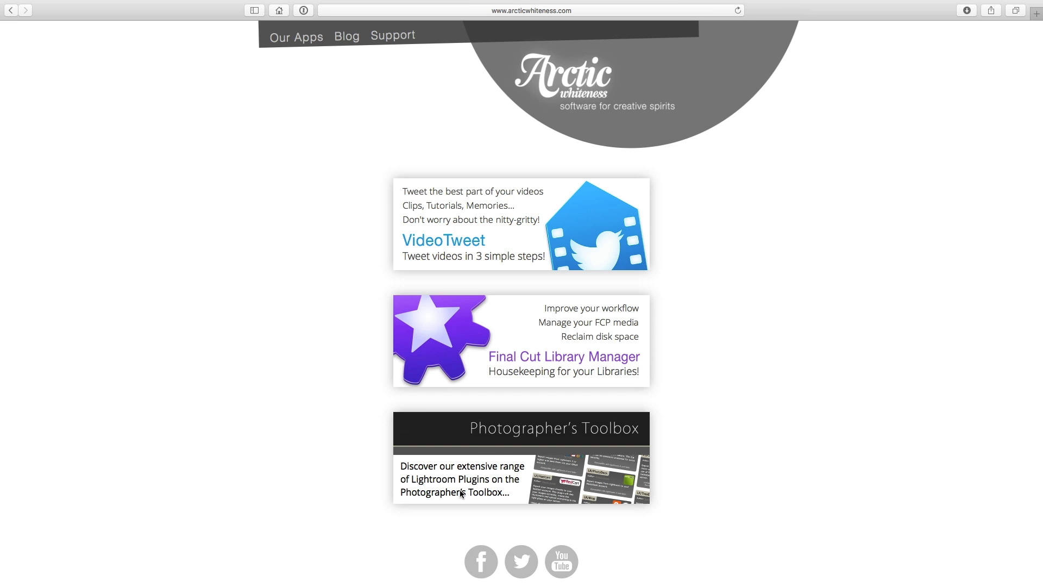
{"action": "left_click", "coordinate": [444, 245]}
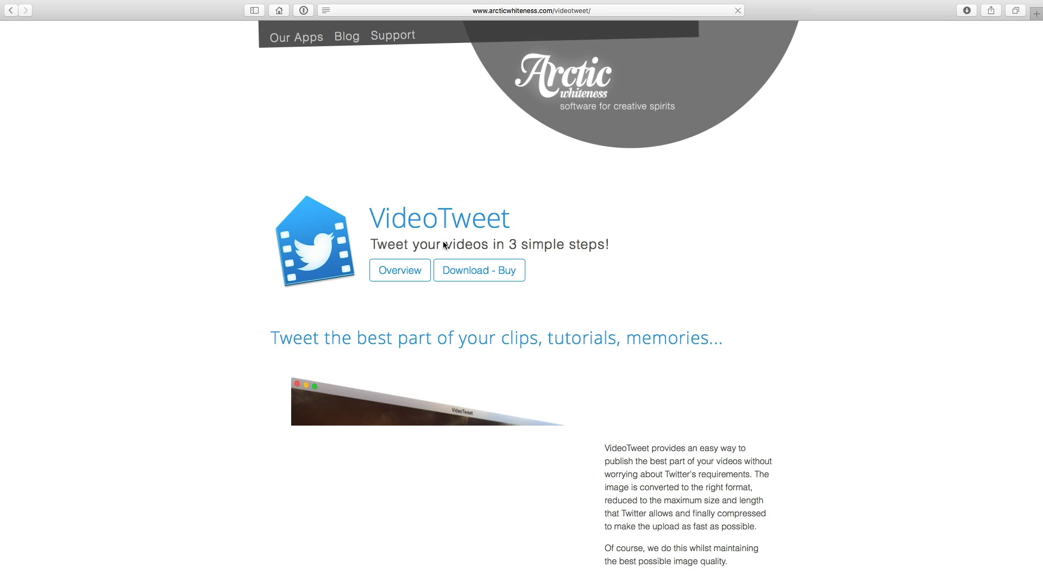
{"action": "scroll", "coordinate": [444, 245], "scroll_direction": "down", "scroll_amount": 4}
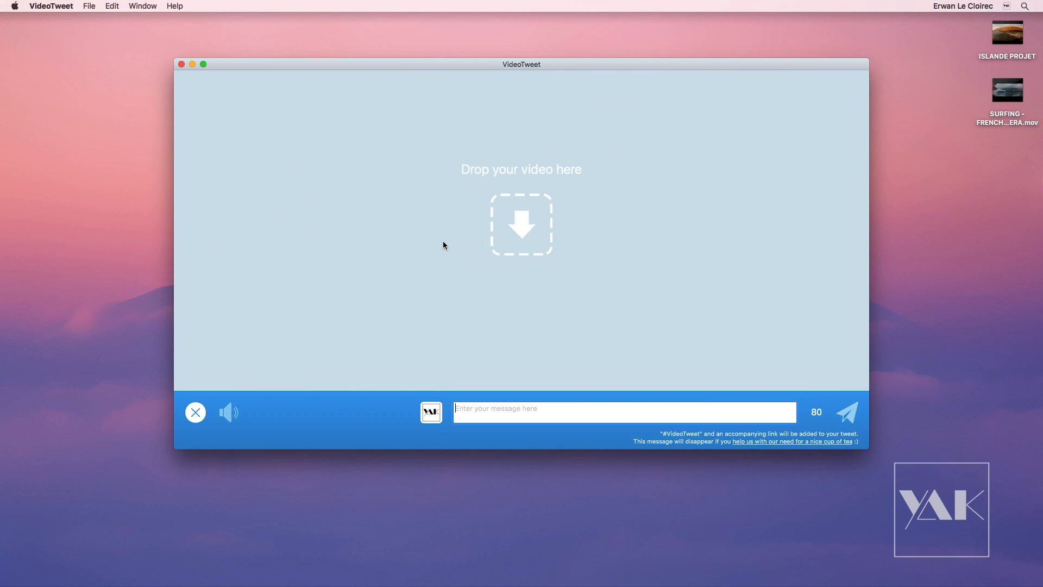
Step: Switch to VideoTweet and link a Twitter account in its preferences by authorizing the application on Twitter
{"action": "left_click_drag", "start_coordinate": [477, 64], "coordinate": [485, 87]}
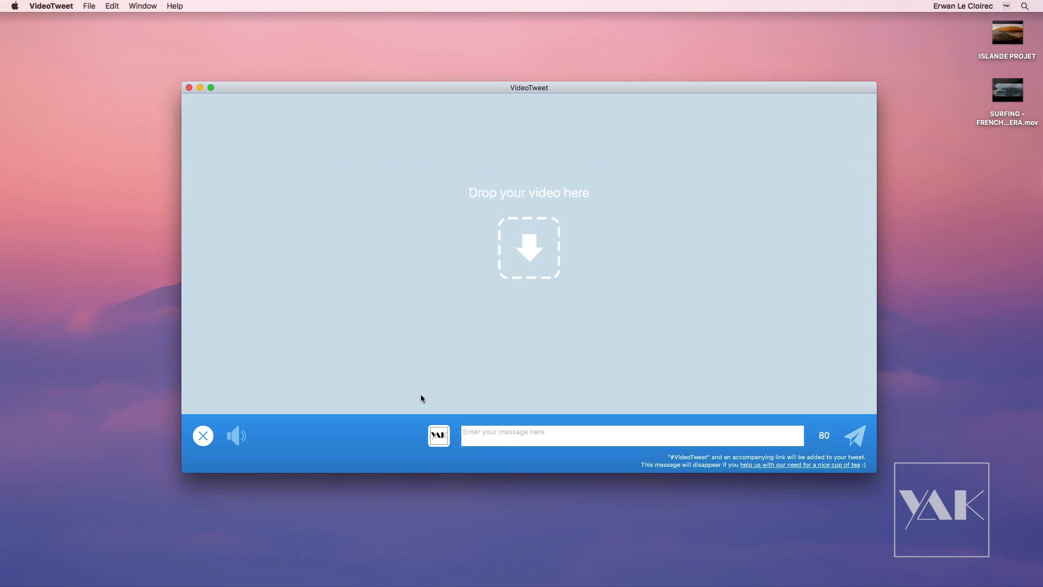
{"action": "left_click", "coordinate": [71, 7]}
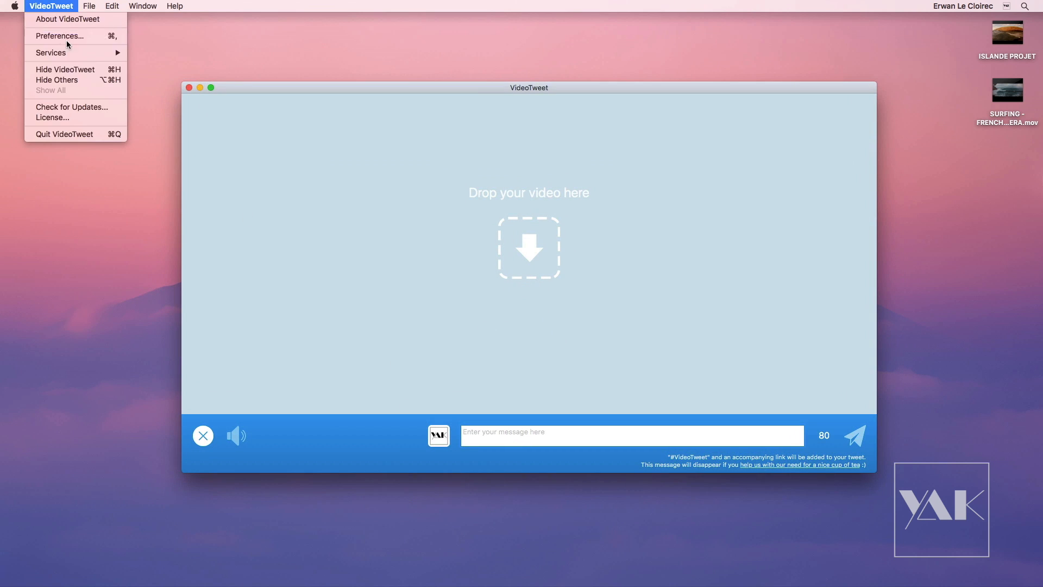
{"action": "left_click", "coordinate": [68, 38]}
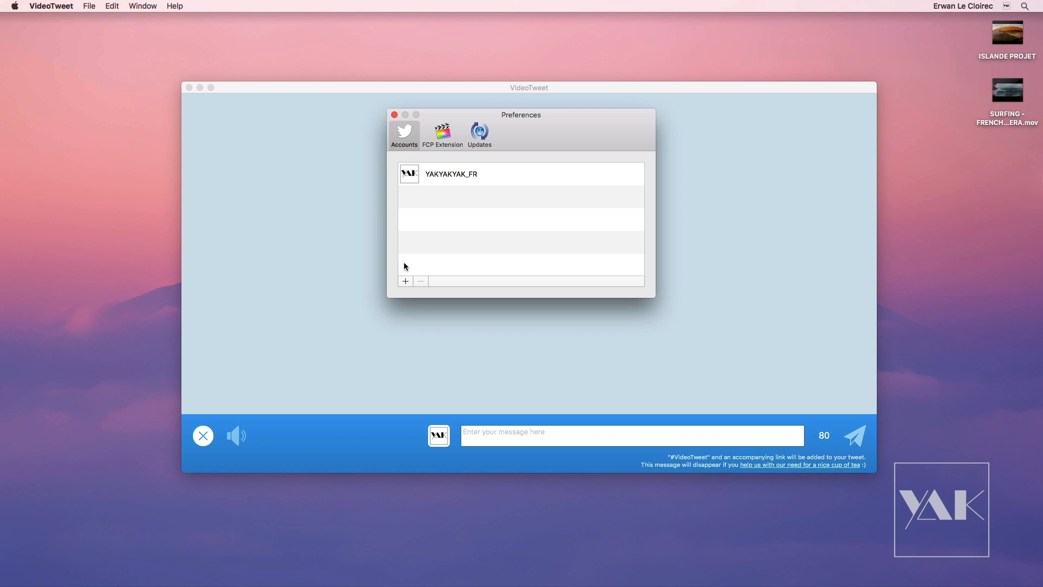
{"action": "left_click", "coordinate": [405, 281]}
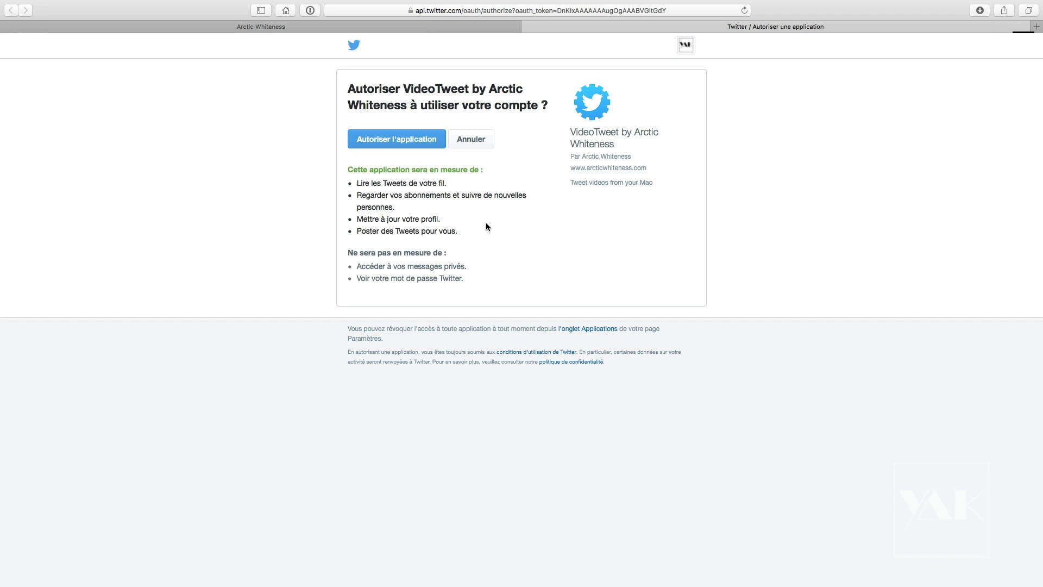
{"action": "left_click", "coordinate": [389, 139]}
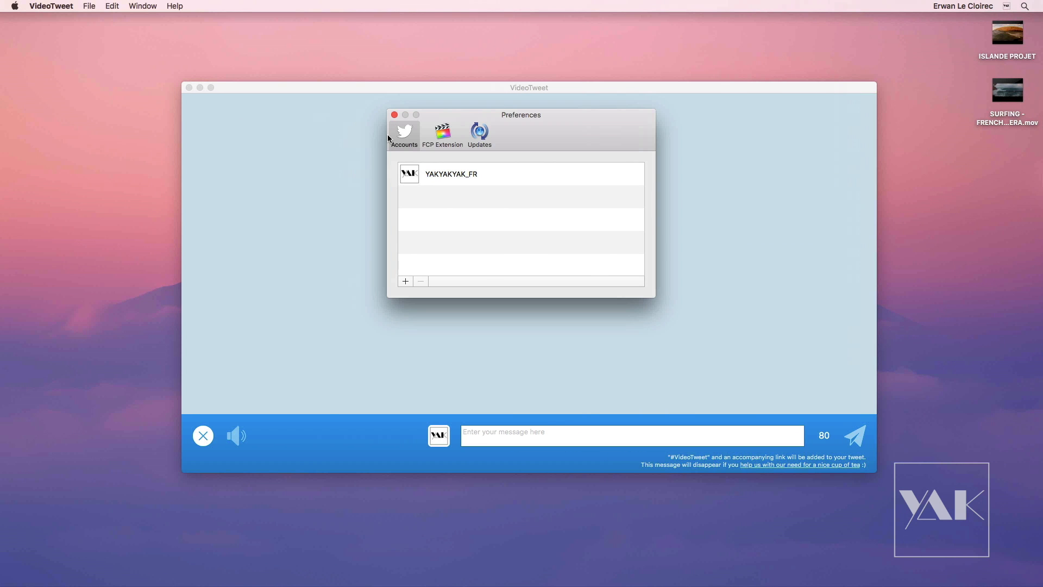
{"action": "left_click", "coordinate": [394, 115]}
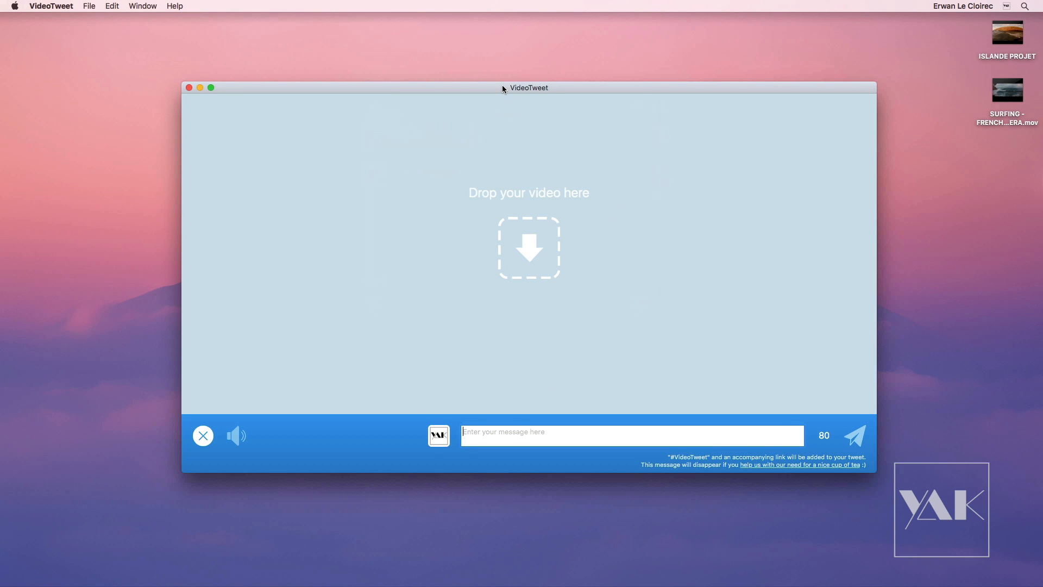
Step: Load SURFING - FRENCH RIVIERA.mov from the desktop and narrow the trim selection to a middle section within Twitter's 30-second limit
{"action": "left_click_drag", "start_coordinate": [502, 84], "coordinate": [490, 86]}
{"action": "left_click_drag", "start_coordinate": [977, 105], "coordinate": [373, 354]}
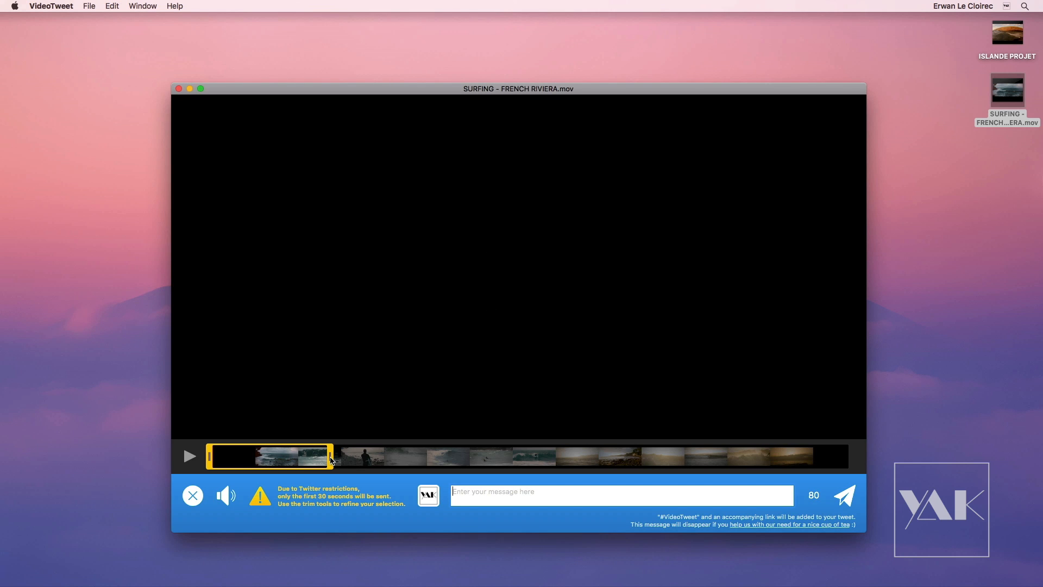
{"action": "left_click_drag", "start_coordinate": [330, 461], "coordinate": [516, 456]}
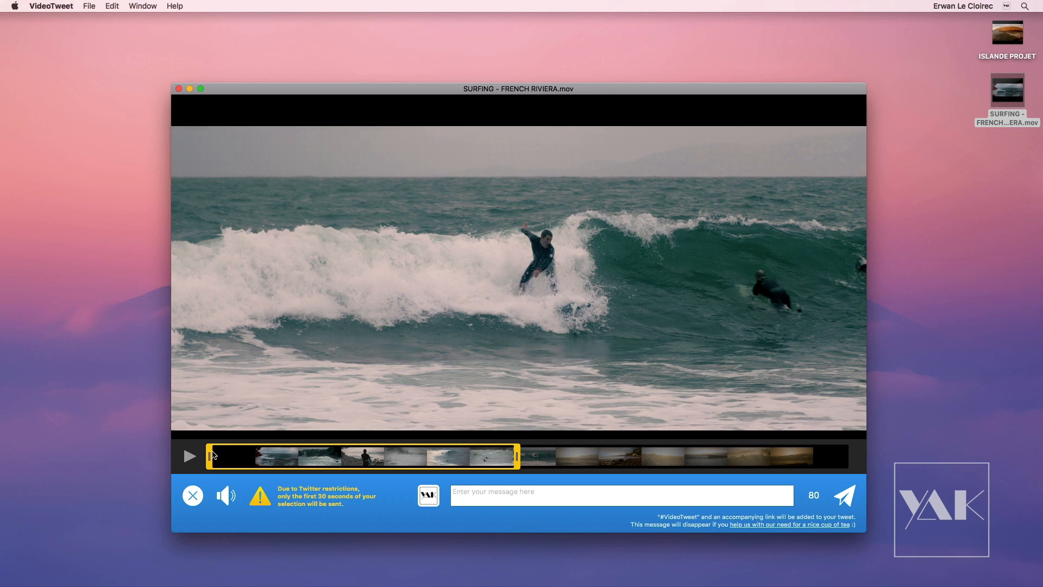
{"action": "left_click_drag", "start_coordinate": [209, 458], "coordinate": [364, 456]}
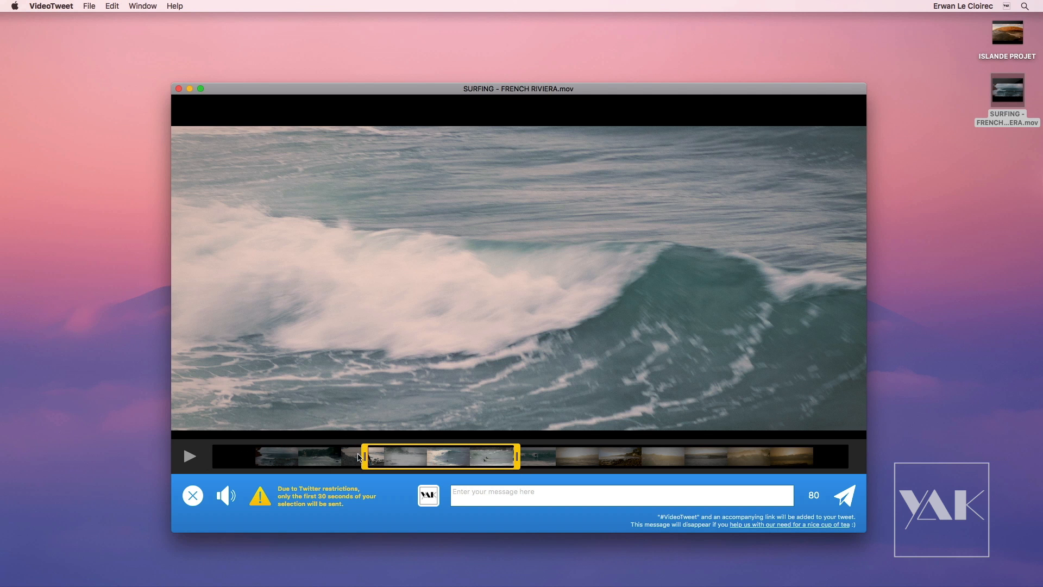
{"action": "left_click_drag", "start_coordinate": [364, 458], "coordinate": [328, 457]}
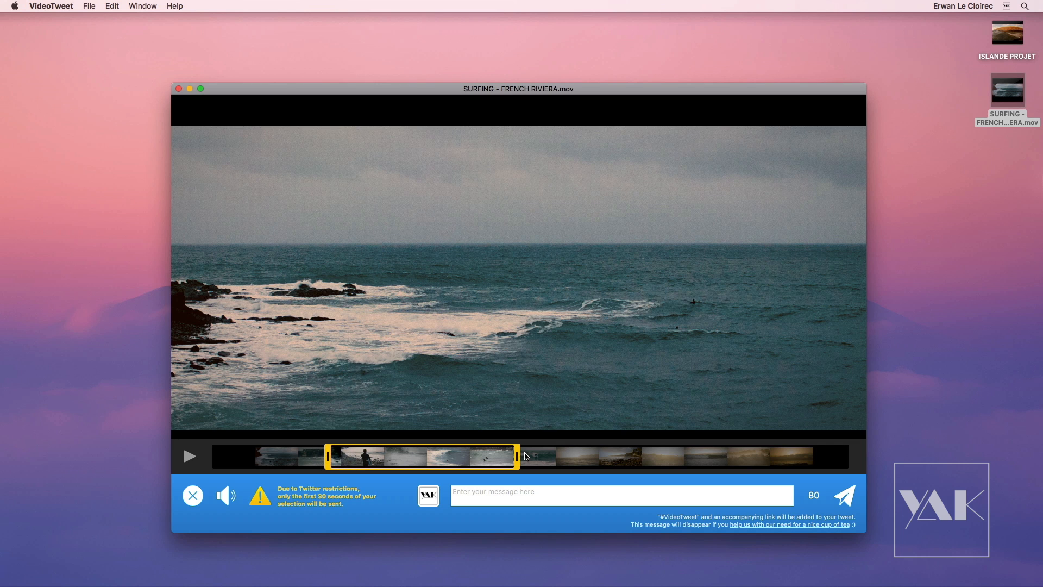
{"action": "left_click_drag", "start_coordinate": [518, 457], "coordinate": [541, 457]}
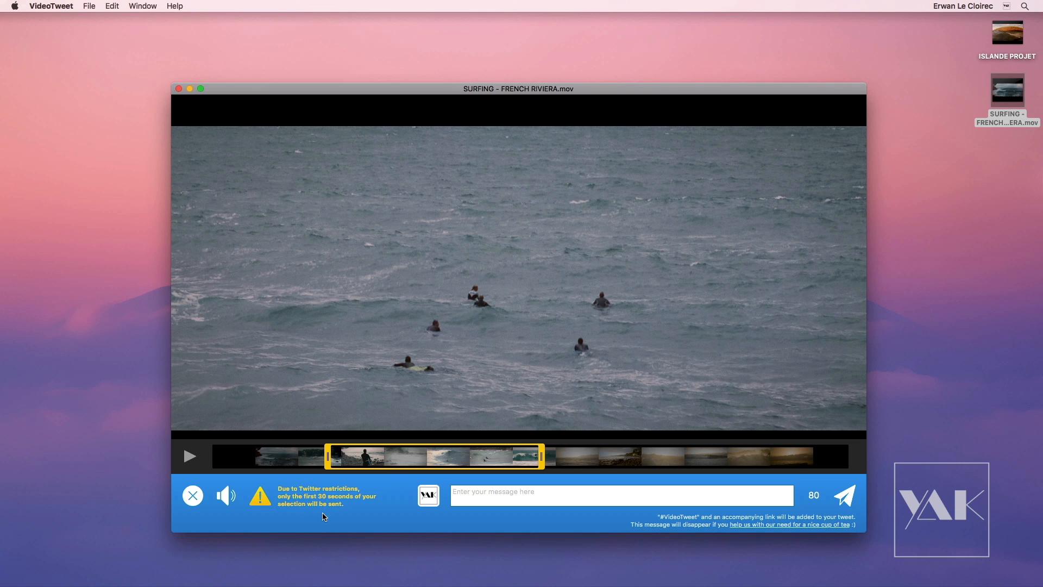
{"action": "left_click_drag", "start_coordinate": [327, 459], "coordinate": [381, 459]}
{"action": "left_click_drag", "start_coordinate": [542, 459], "coordinate": [496, 459]}
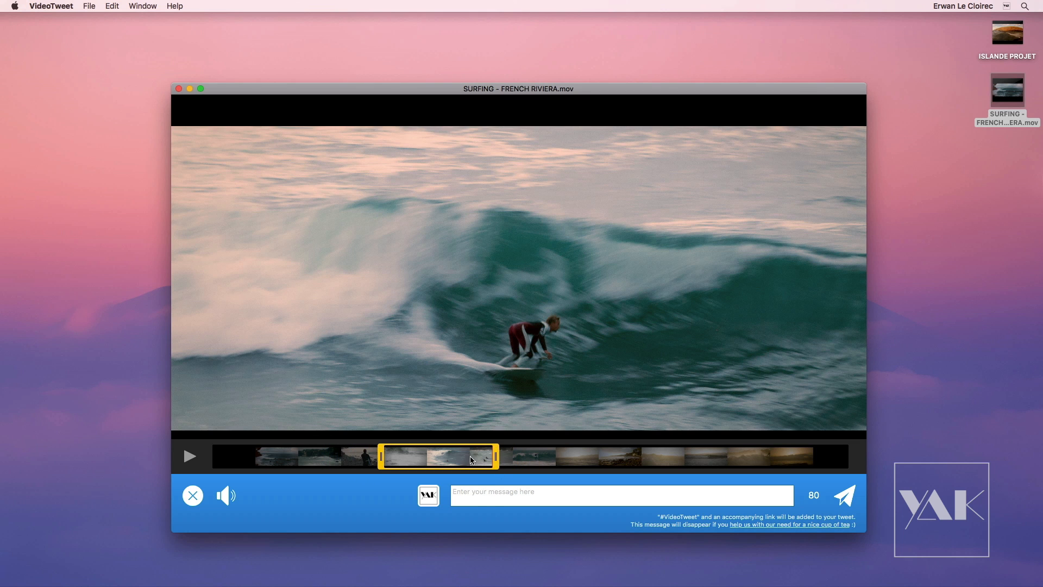
{"action": "mouse_move", "coordinate": [492, 466]}
{"action": "left_mouse_down"}
{"action": "mouse_move", "coordinate": [505, 466]}
{"action": "mouse_move", "coordinate": [495, 462]}
{"action": "left_mouse_up"}
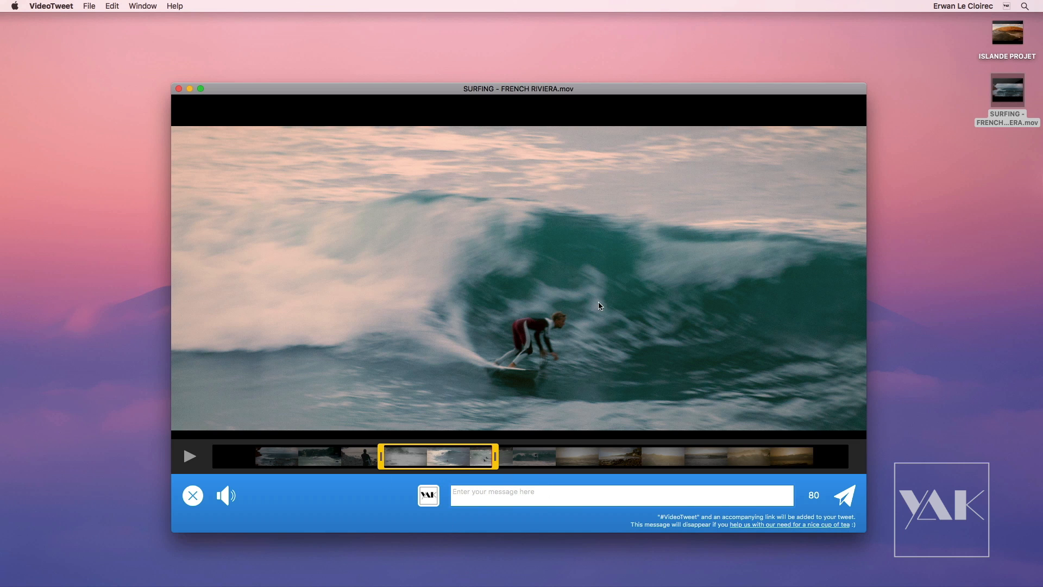
Step: Toggle the surfing clip's sound and close its window without sending the tweet
{"action": "left_click", "coordinate": [224, 496]}
{"action": "left_click_drag", "start_coordinate": [180, 94], "coordinate": [181, 91]}
{"action": "left_click", "coordinate": [179, 87]}
{"action": "left_click", "coordinate": [588, 145]}
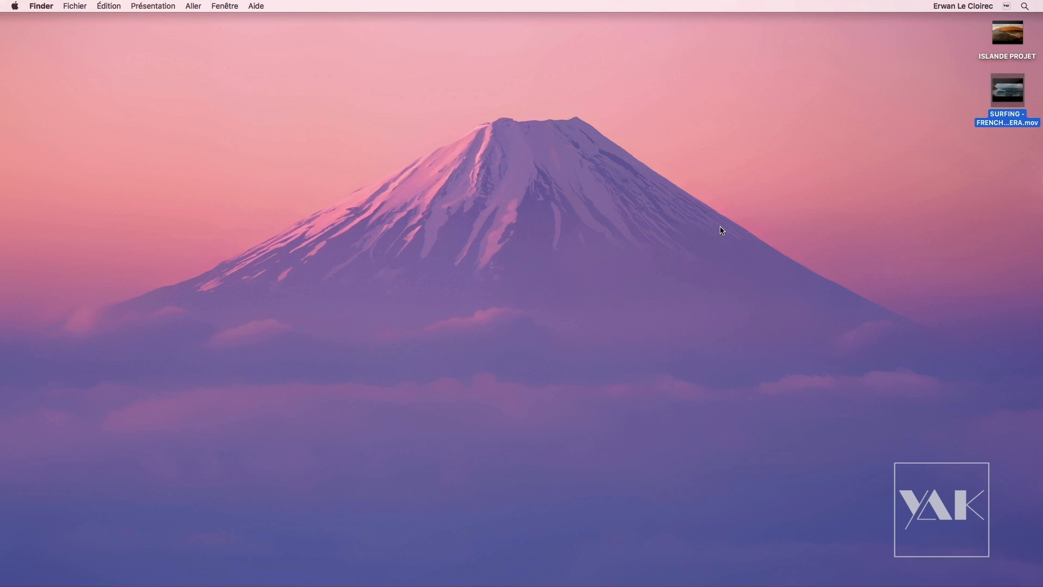
Step: Load the ISLANDE PROJET video from the desktop into VideoTweet, preview it and mute its sound
{"action": "left_click_drag", "start_coordinate": [1021, 28], "coordinate": [407, 582]}
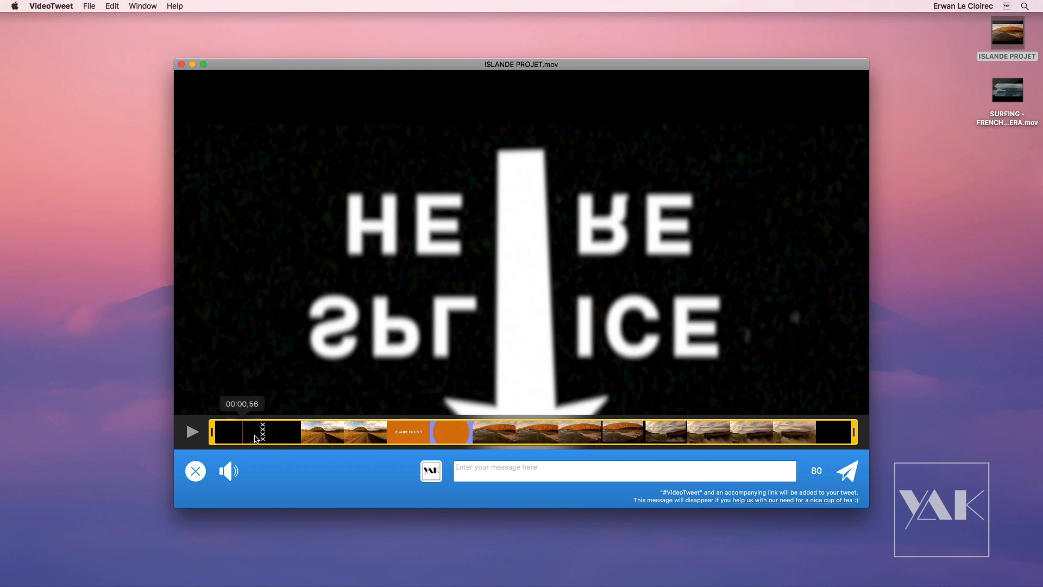
{"action": "key", "text": "space"}
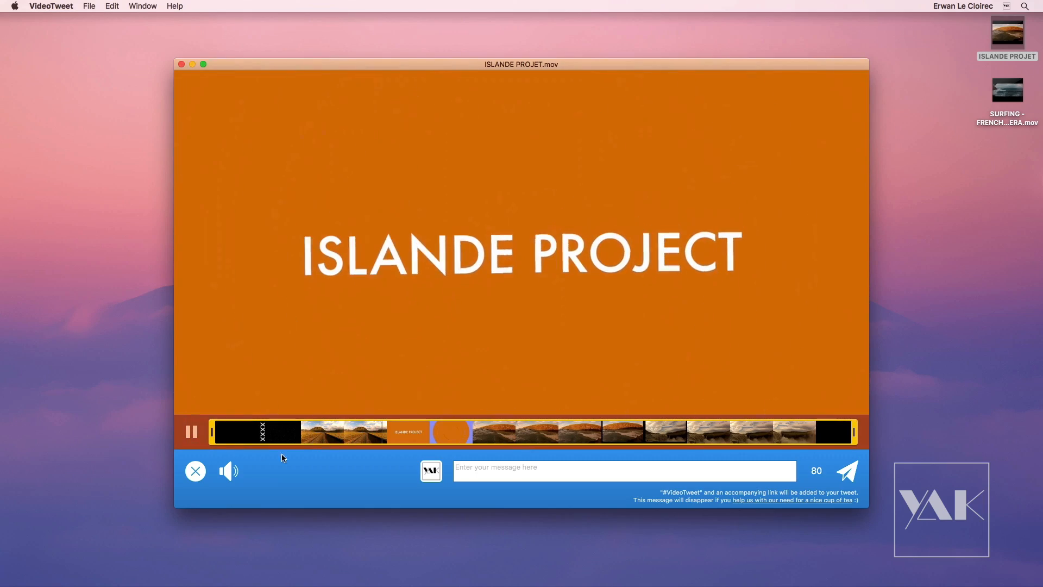
{"action": "left_click", "coordinate": [228, 470]}
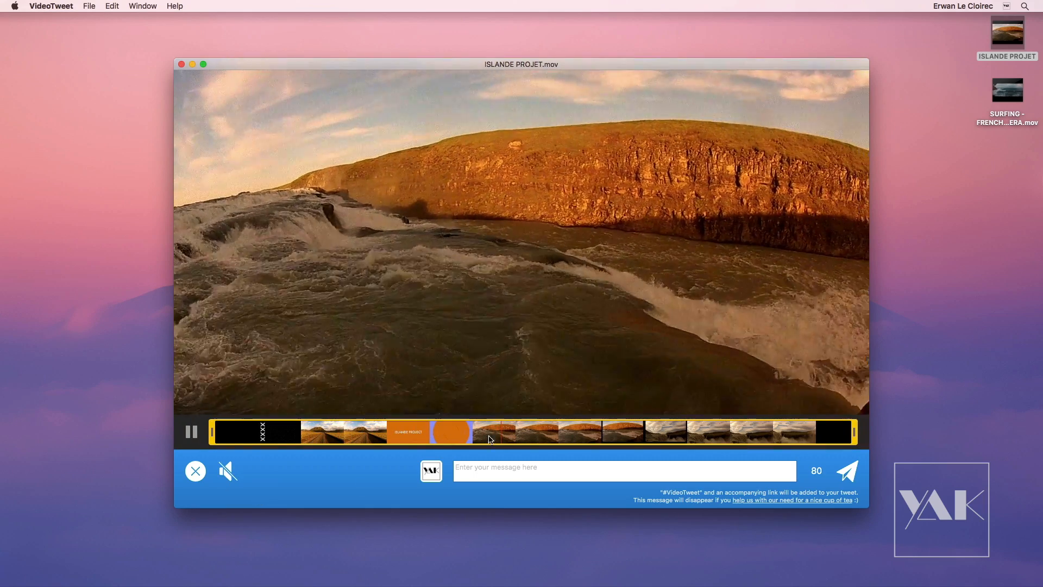
{"action": "key", "text": "space"}
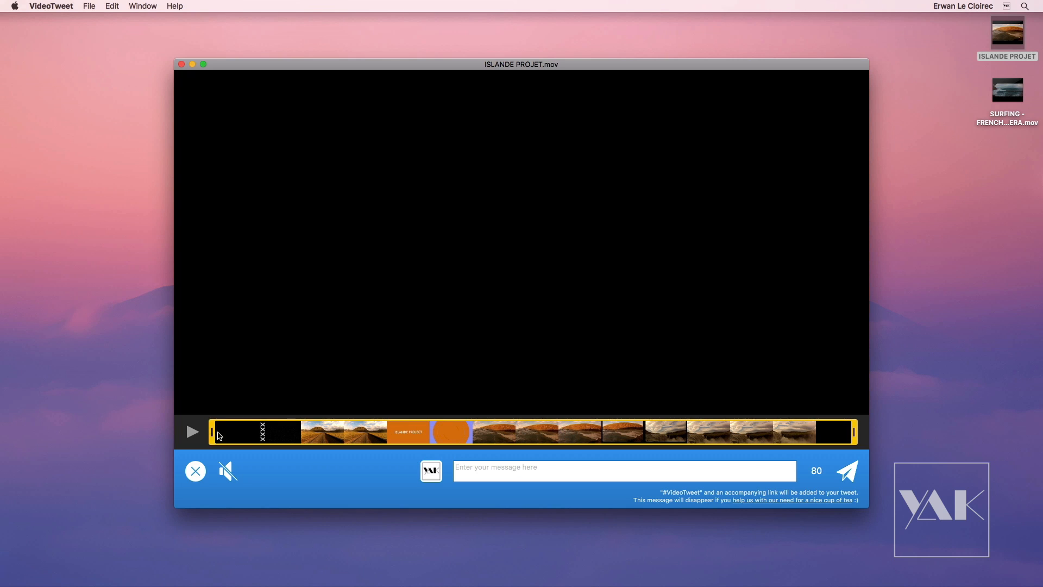
Step: Trim the Iceland clip to start at about 00:02.44 and end on the waterfall shot before the black ending
{"action": "left_click_drag", "start_coordinate": [217, 432], "coordinate": [330, 435]}
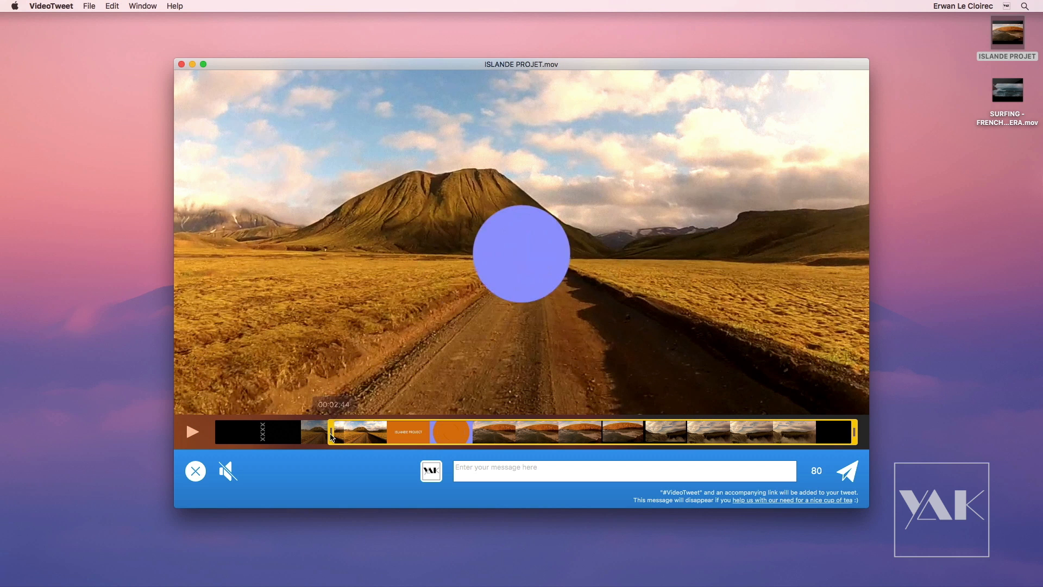
{"action": "left_click_drag", "start_coordinate": [854, 433], "coordinate": [775, 437]}
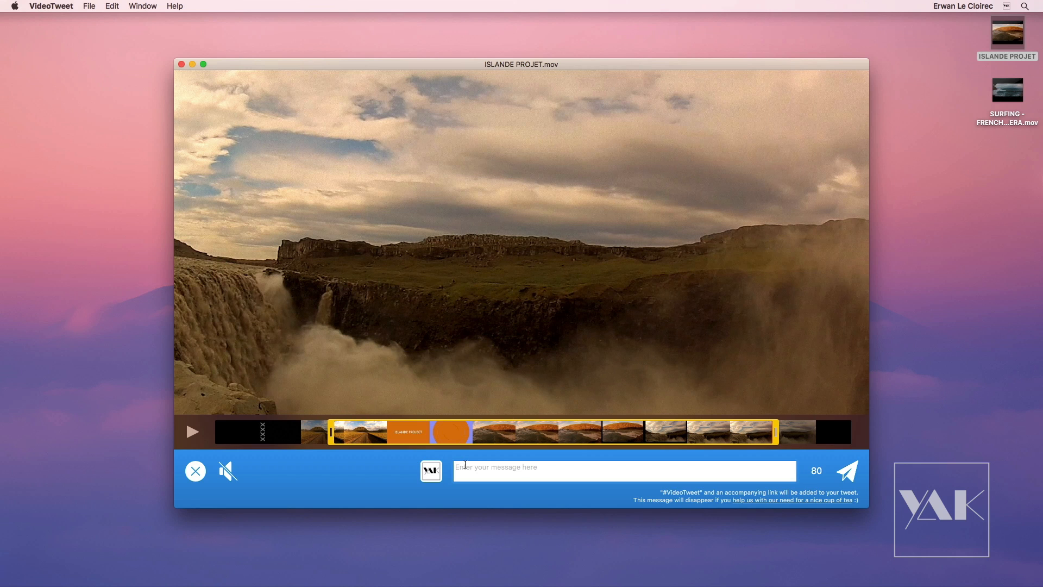
Step: Enter the message "Mon voyage en Islande !!! #voyage #islande #gopro" and send the video tweet
{"action": "type", "text": "Voya"}
{"action": "key", "text": "BackSpace"}
{"action": "key", "text": "BackSpace"}
{"action": "key", "text": "BackSpace"}
{"action": "key", "text": "BackSpace"}
{"action": "type", "text": "Mon voyage en Islande !!! #voyage"}
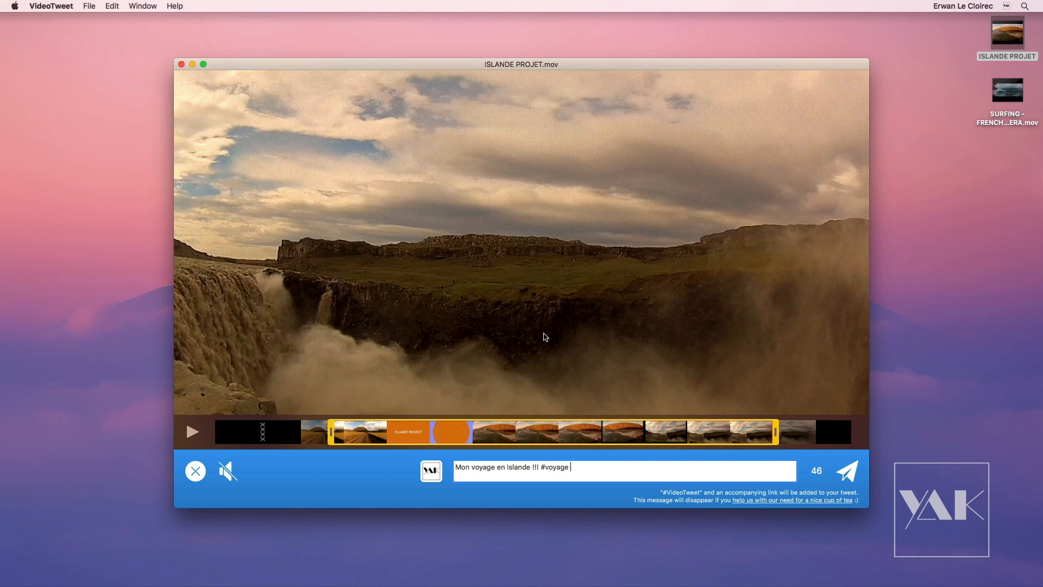
{"action": "type", "text": " islande #"}
{"action": "type", "text": "#gopro"}
{"action": "left_click", "coordinate": [846, 476]}
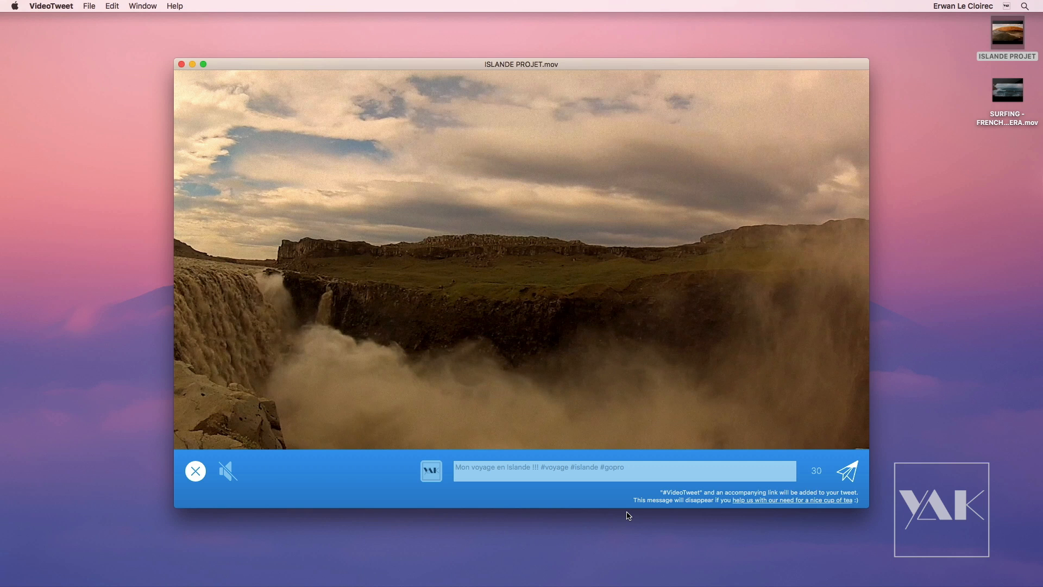
Step: Switch to Final Cut Pro, move the ISLANDE PROJET playhead to 4:15 and view the VideoTweet entry among the project's share destinations
{"action": "mouse_move", "coordinate": [662, 416]}
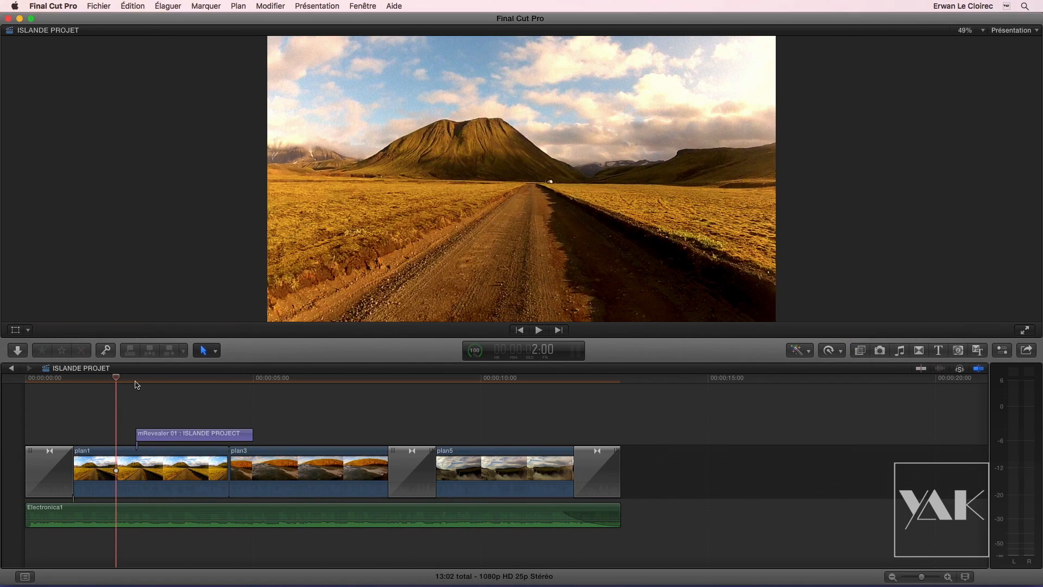
{"action": "left_click_drag", "start_coordinate": [136, 385], "coordinate": [235, 421]}
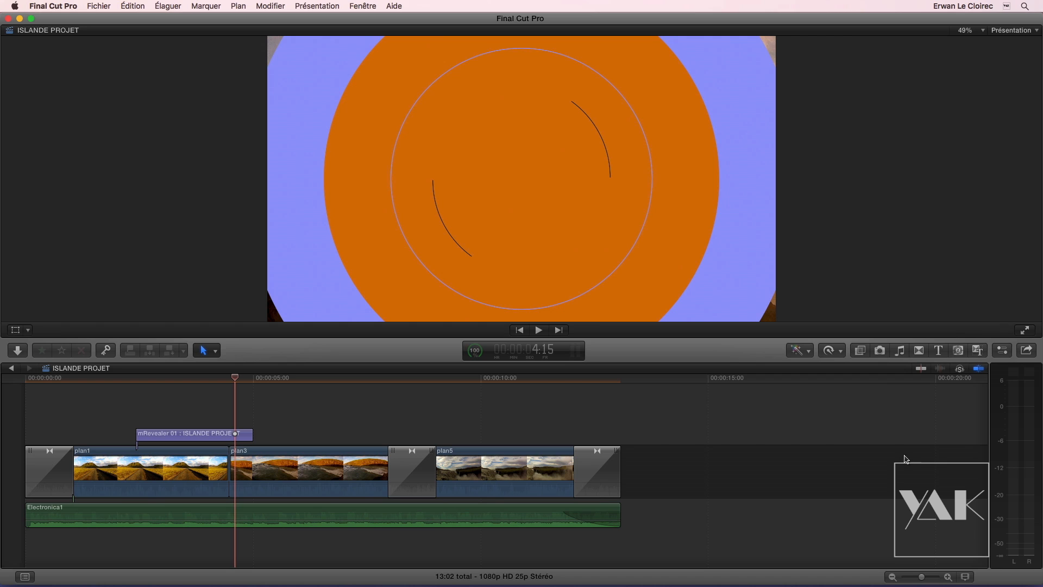
{"action": "left_click", "coordinate": [1026, 353]}
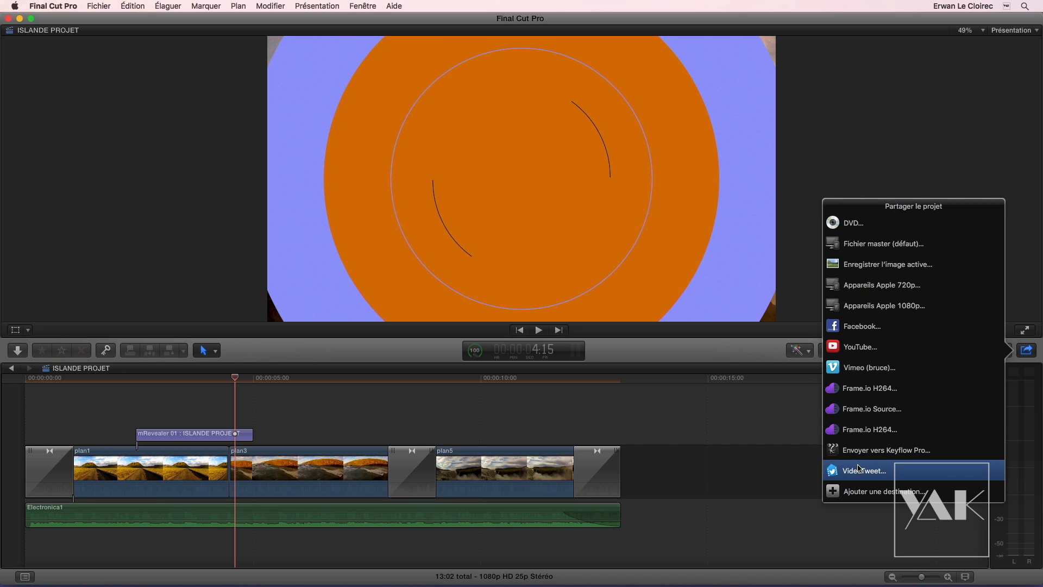
{"action": "left_click", "coordinate": [746, 423]}
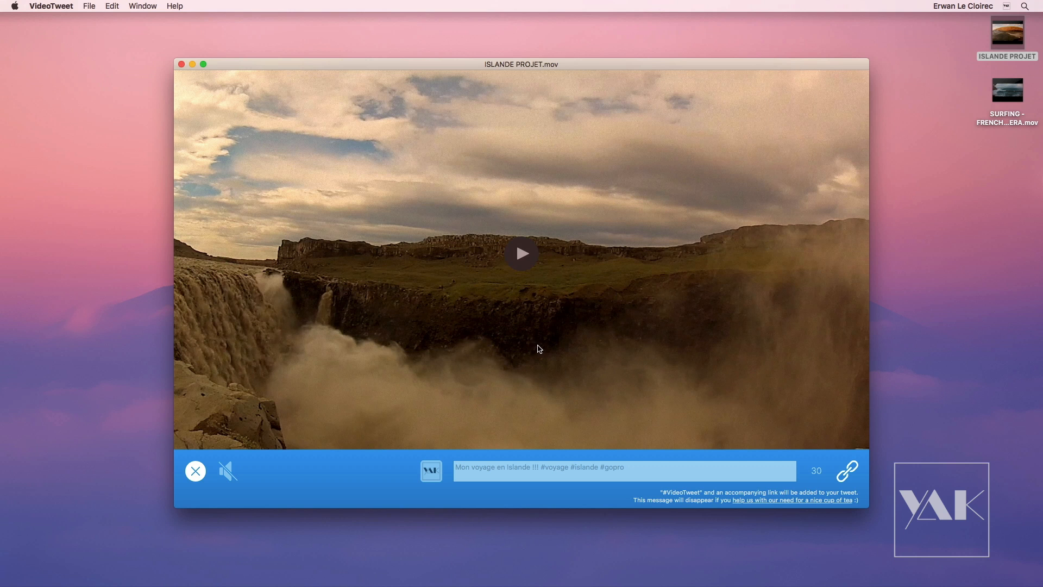
Step: View the published tweet from VideoTweet in the browser, and examine the download and licence options on VideoTweet's website
{"action": "left_click", "coordinate": [847, 472]}
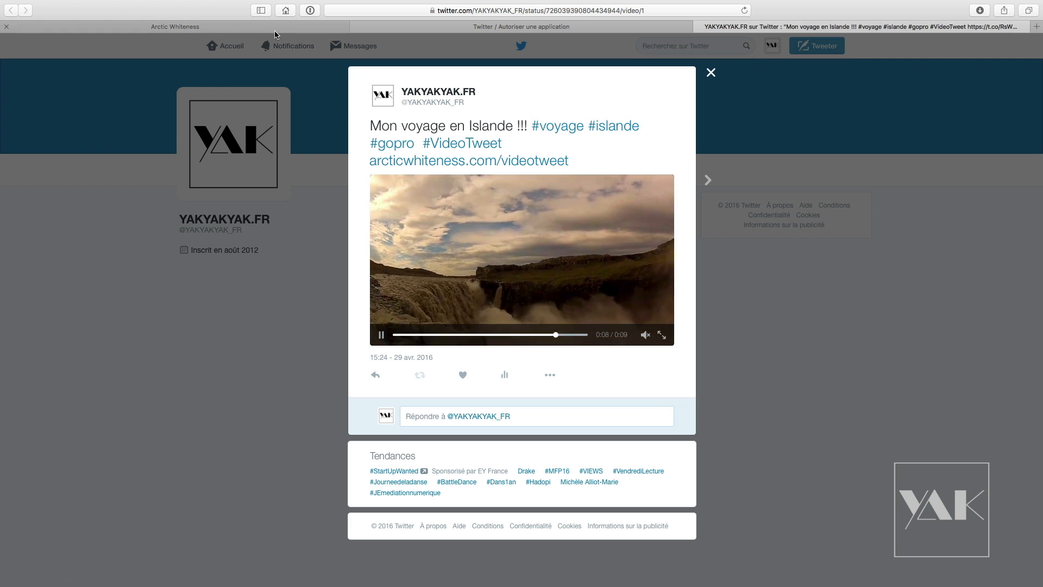
{"action": "left_click", "coordinate": [223, 31]}
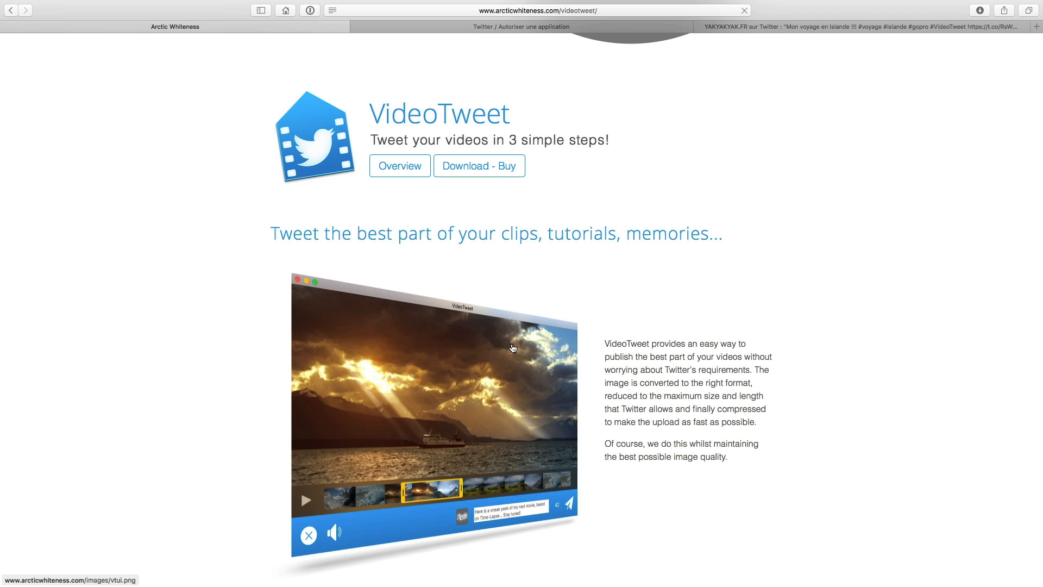
{"action": "left_click", "coordinate": [480, 169]}
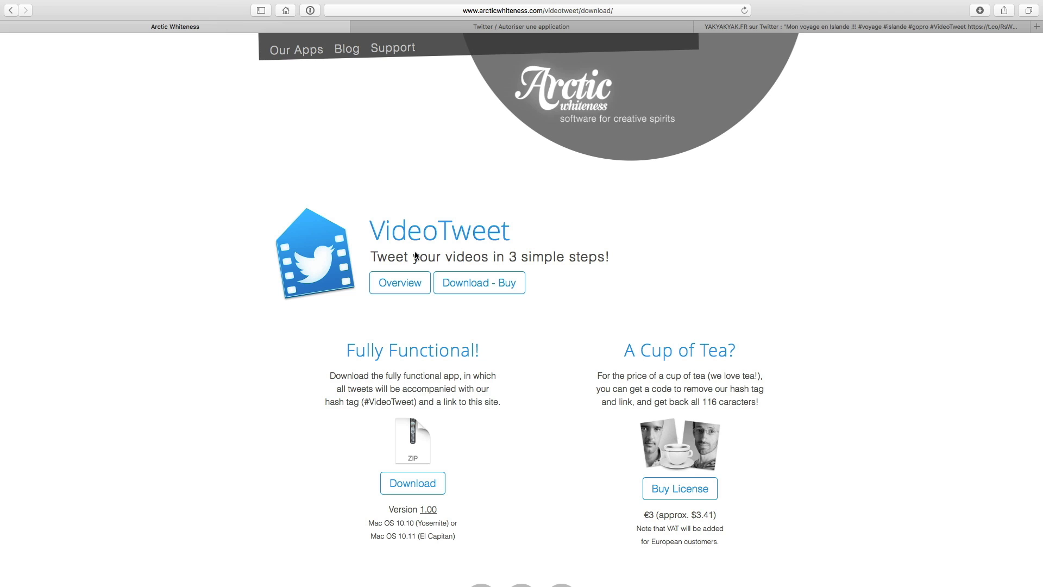
{"action": "scroll", "coordinate": [572, 426], "scroll_direction": "down", "scroll_amount": 2}
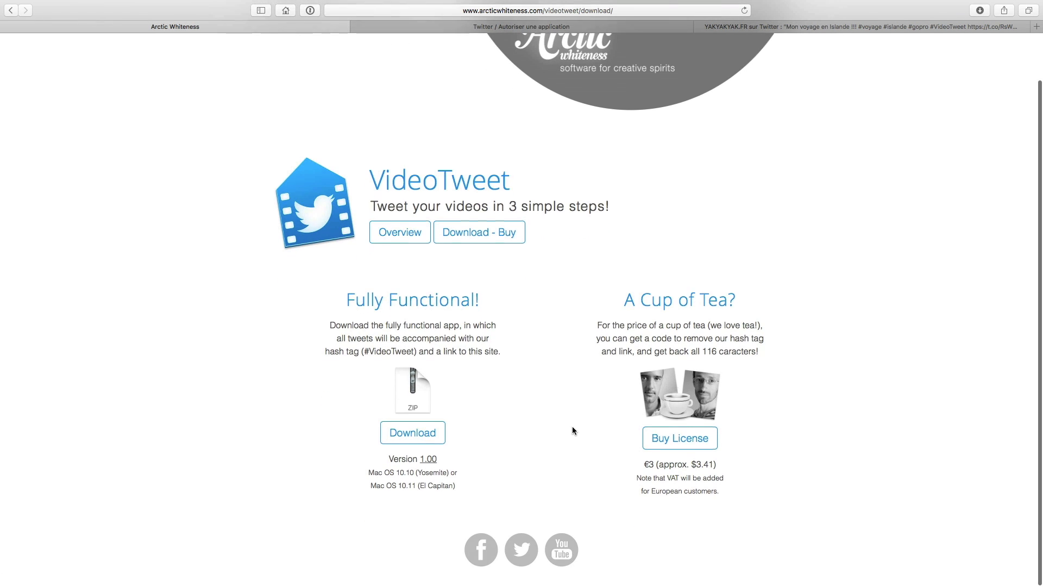